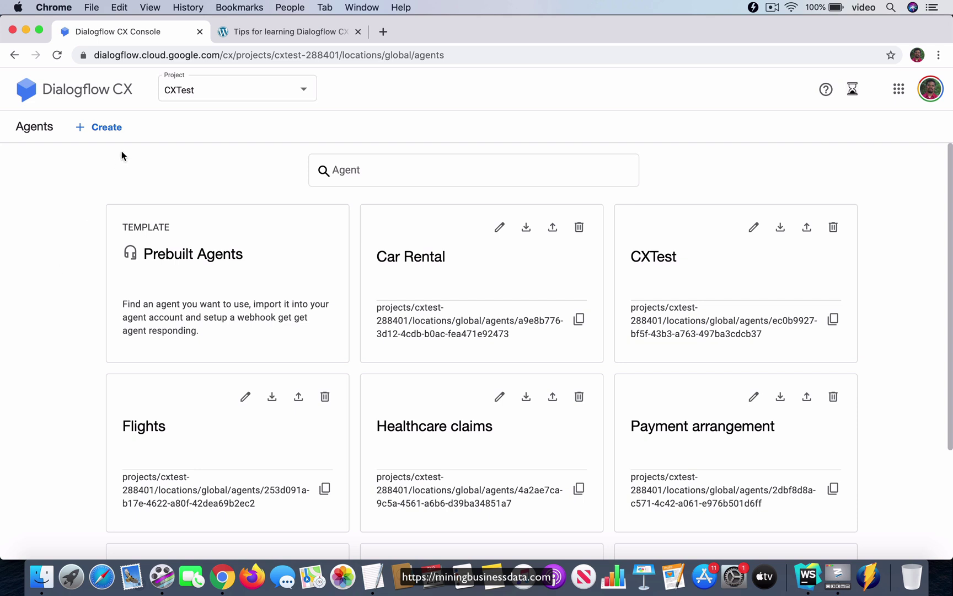
Create and save a new agent named Vendee in the CXTest project
{"action": "left_click", "coordinate": [108, 128]}
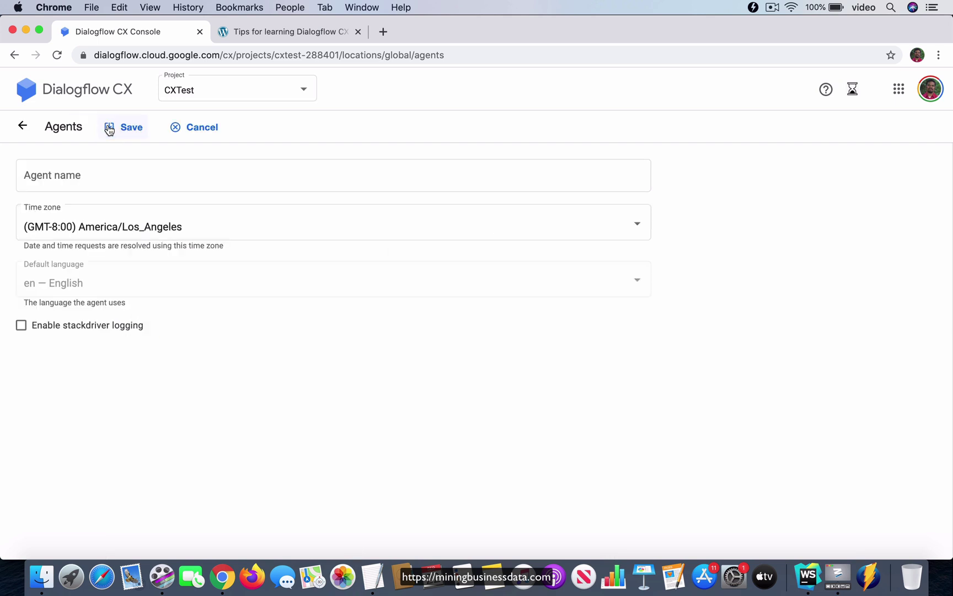
{"action": "left_click", "coordinate": [96, 176]}
{"action": "type", "text": "Ve"}
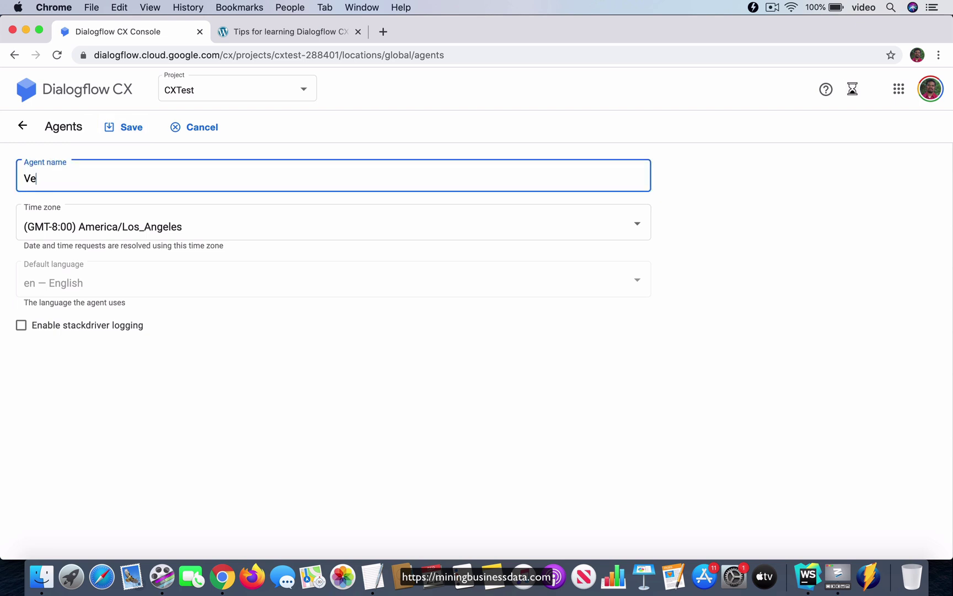
{"action": "type", "text": "ndee"}
{"action": "left_click", "coordinate": [122, 137]}
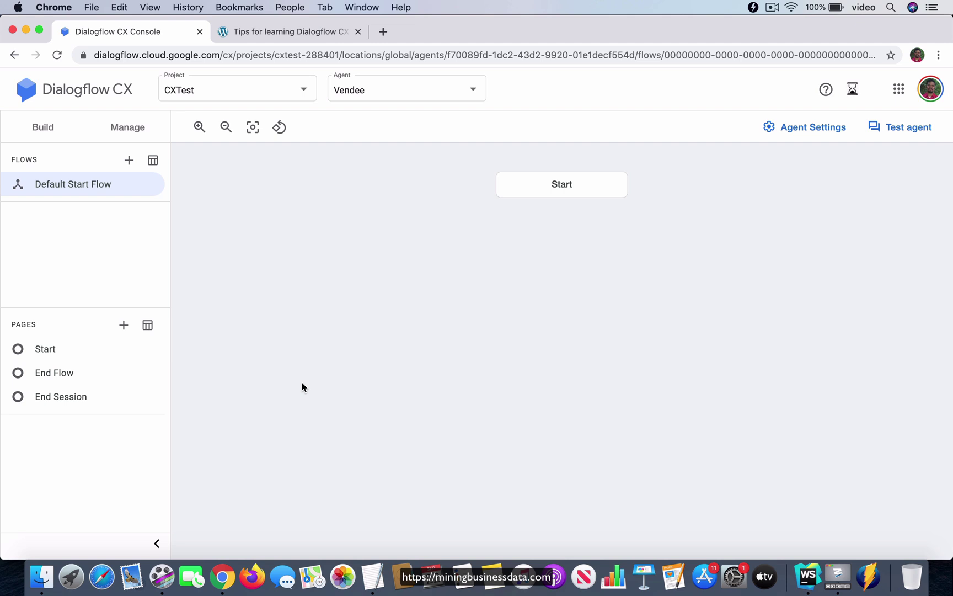
Open the Start page of the Default Start Flow and look through its Default Welcome Intent route's condition, fulfillment and transition settings
{"action": "left_click", "coordinate": [82, 189]}
{"action": "left_click_drag", "start_coordinate": [439, 221], "coordinate": [439, 243]}
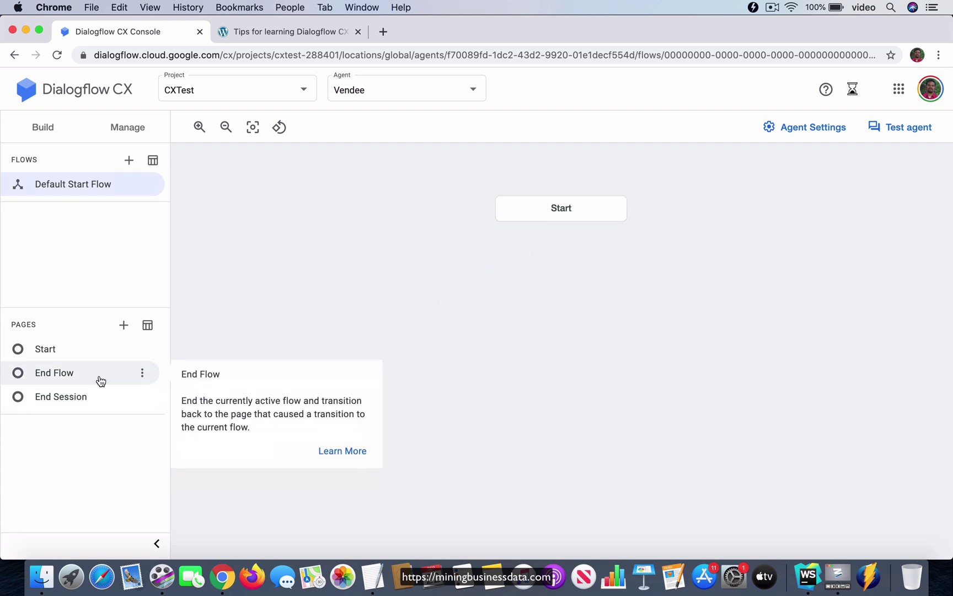
{"action": "mouse_move", "coordinate": [60, 376]}
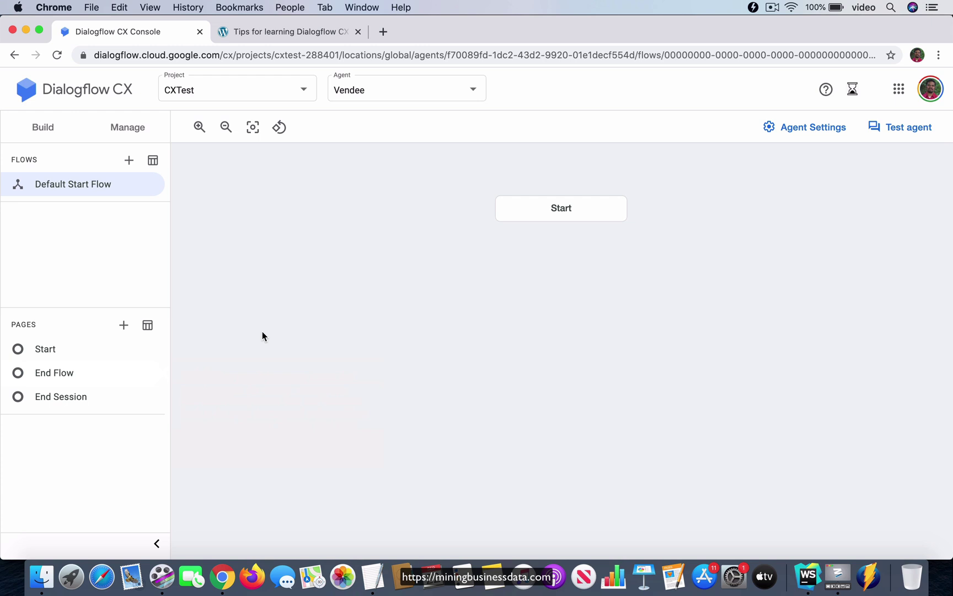
{"action": "mouse_move", "coordinate": [92, 358]}
{"action": "left_click", "coordinate": [546, 213]}
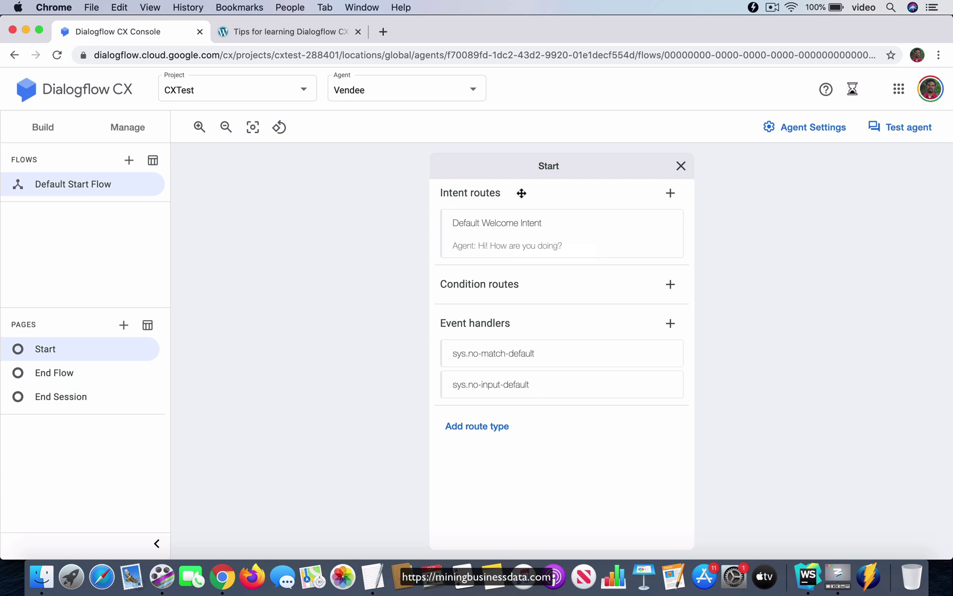
{"action": "left_click", "coordinate": [515, 231]}
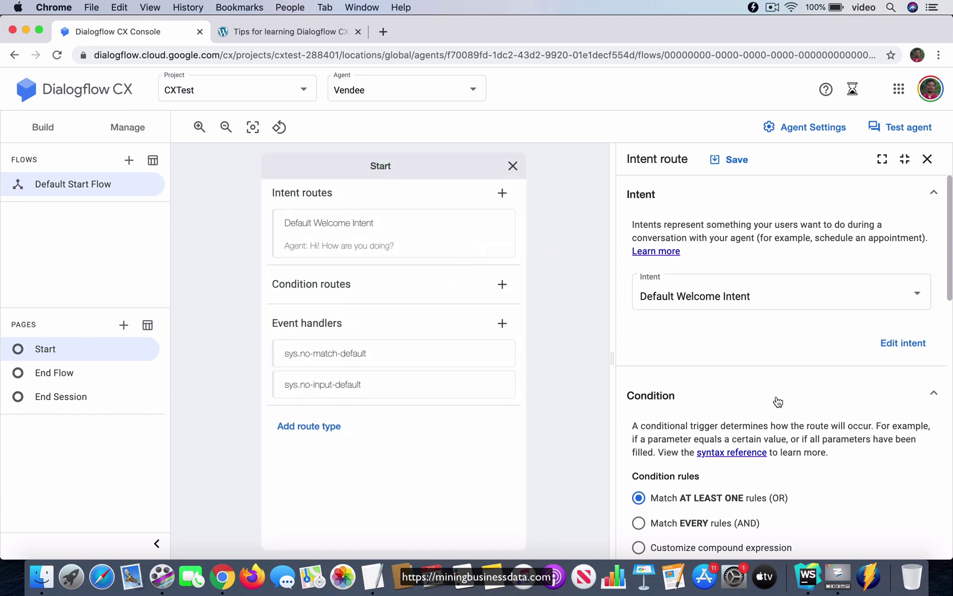
{"action": "scroll", "coordinate": [777, 400], "scroll_direction": "down", "scroll_amount": 5}
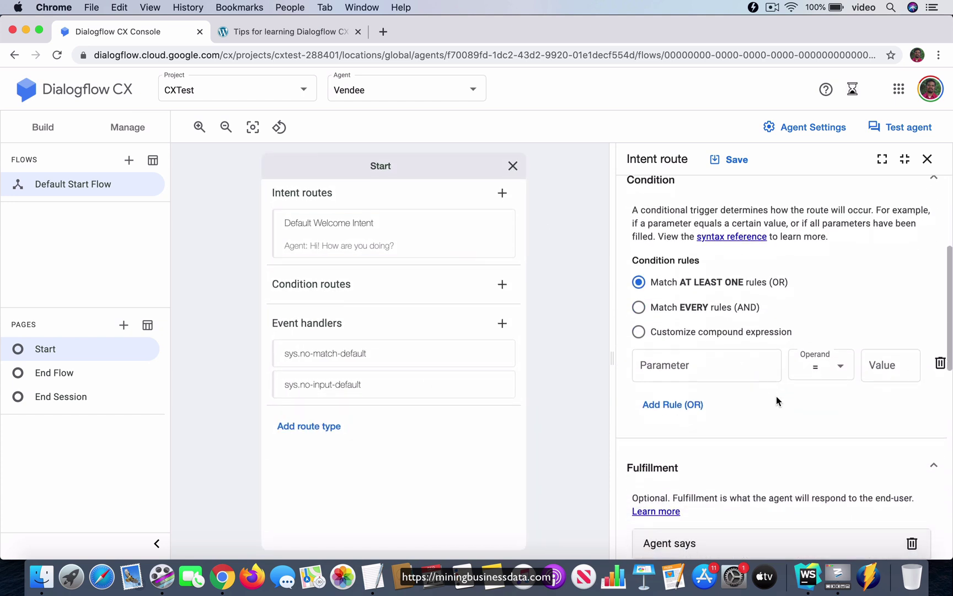
{"action": "scroll", "coordinate": [776, 397], "scroll_direction": "down", "scroll_amount": 10}
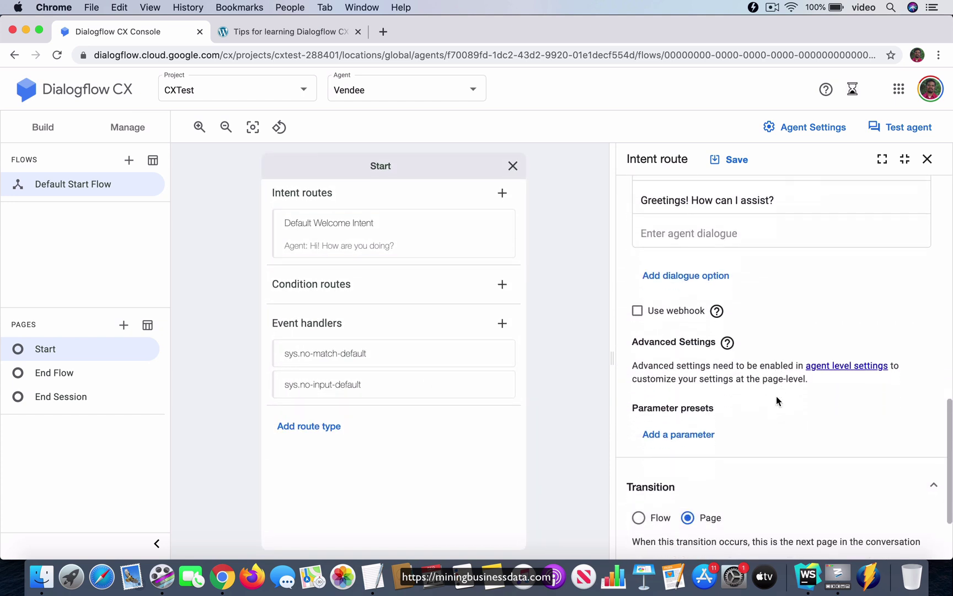
{"action": "scroll", "coordinate": [776, 396], "scroll_direction": "down", "scroll_amount": 3}
{"action": "scroll", "coordinate": [776, 396], "scroll_direction": "up", "scroll_amount": 15}
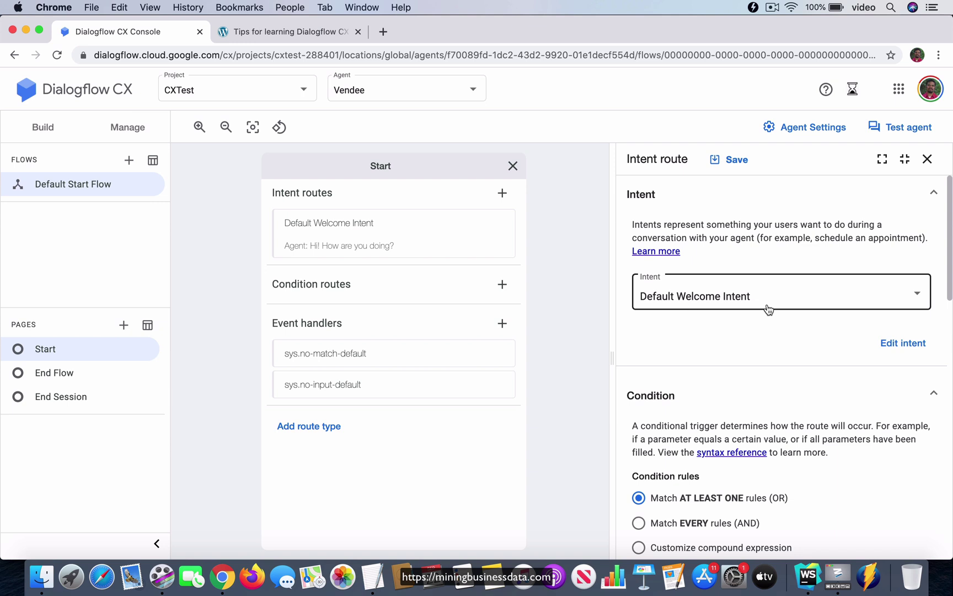
Open the Default Welcome Intent from its route, review its training phrases, and return to the intent route
{"action": "left_click", "coordinate": [902, 352]}
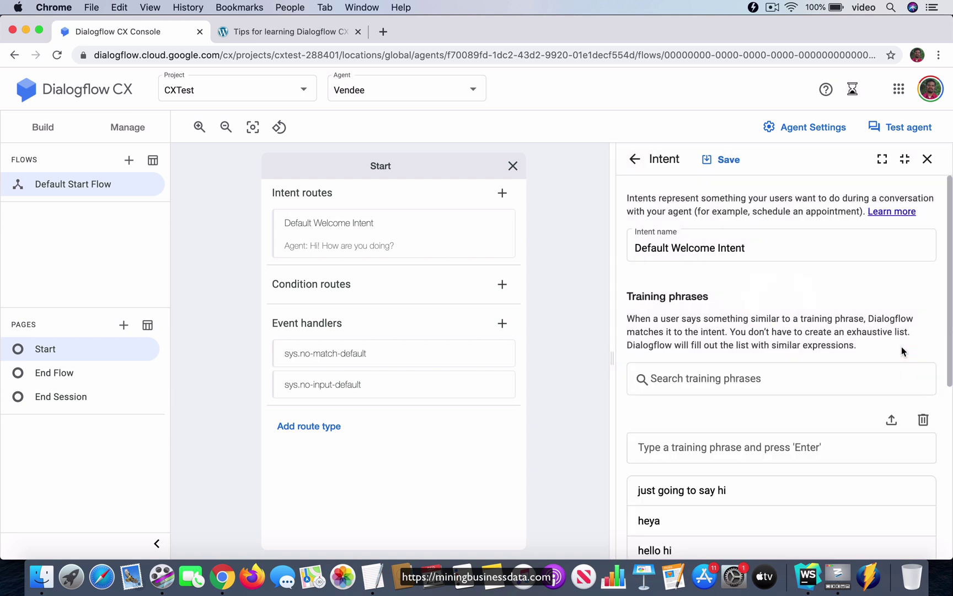
{"action": "scroll", "coordinate": [859, 325], "scroll_direction": "down", "scroll_amount": 3}
{"action": "scroll", "coordinate": [859, 325], "scroll_direction": "down", "scroll_amount": 3}
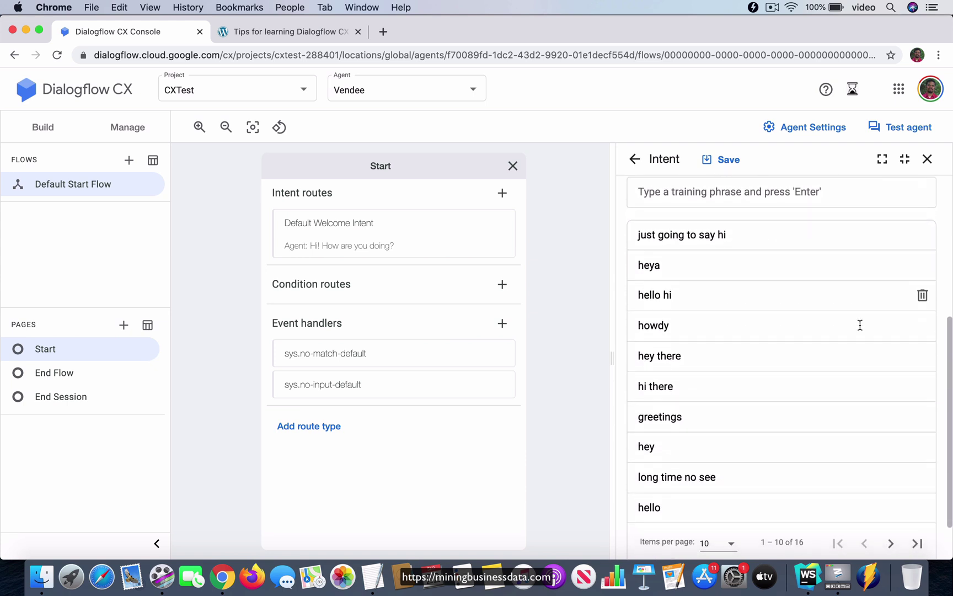
{"action": "scroll", "coordinate": [859, 325], "scroll_direction": "down", "scroll_amount": 1}
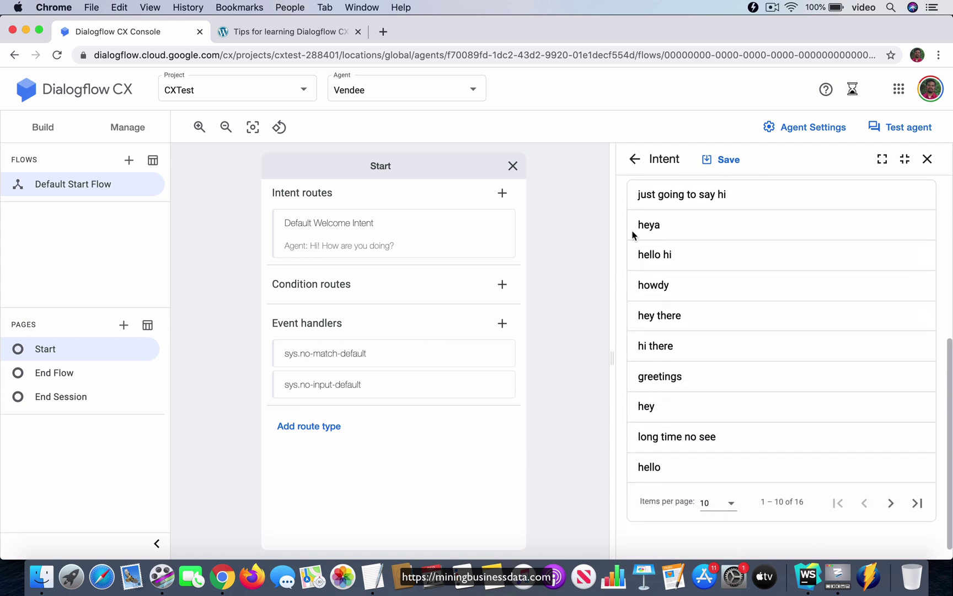
{"action": "scroll", "coordinate": [752, 309], "scroll_direction": "up", "scroll_amount": 5}
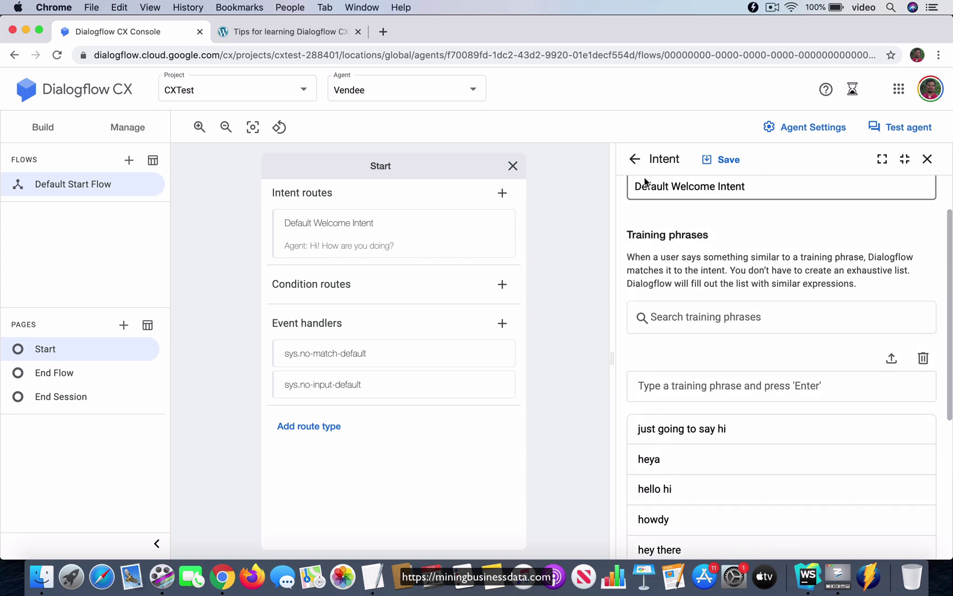
{"action": "left_click", "coordinate": [635, 159]}
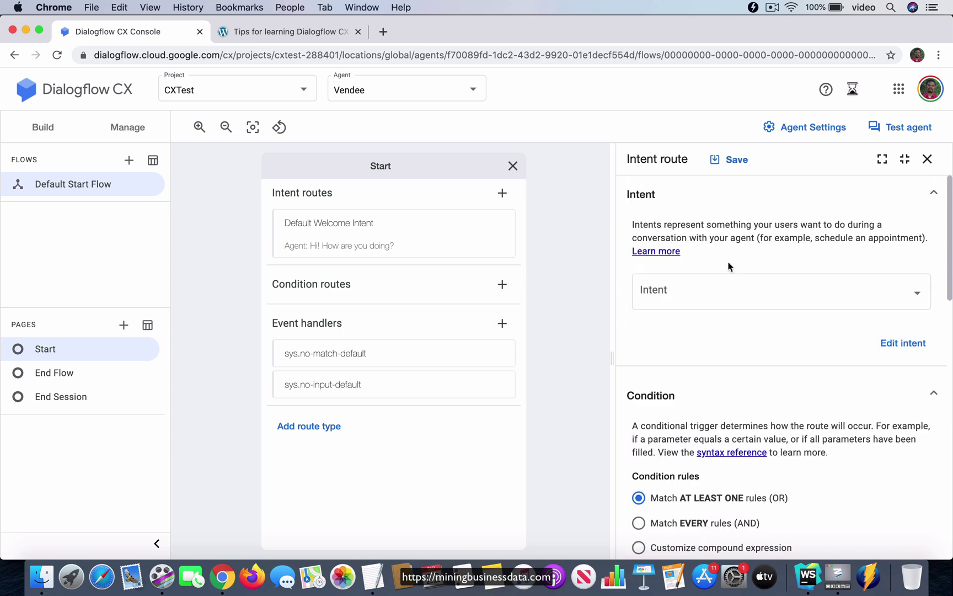
Review the welcome route's agent responses, parameter presets and page transition settings
{"action": "scroll", "coordinate": [730, 266], "scroll_direction": "down", "scroll_amount": 4}
{"action": "scroll", "coordinate": [733, 348], "scroll_direction": "down", "scroll_amount": 4}
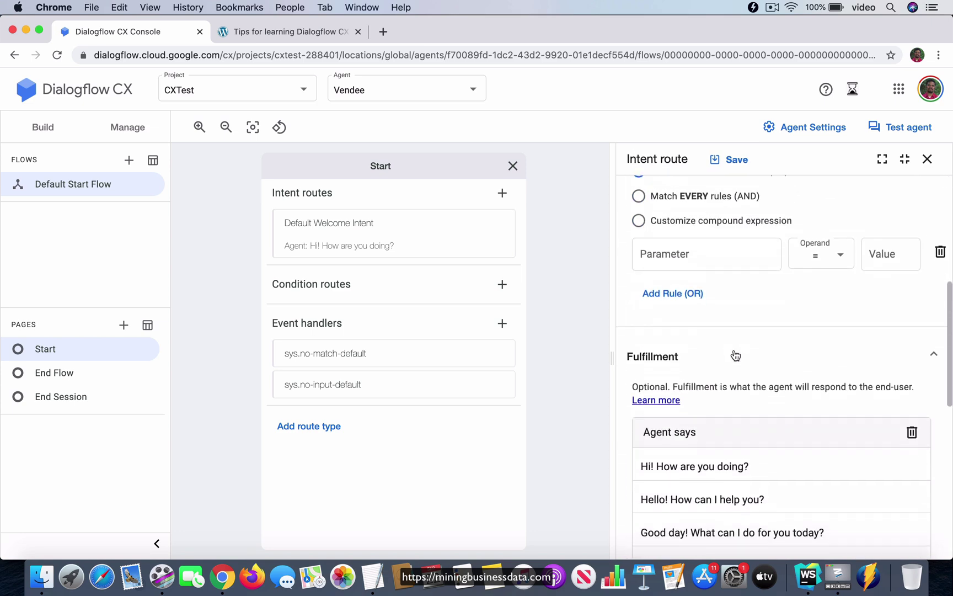
{"action": "scroll", "coordinate": [763, 379], "scroll_direction": "down", "scroll_amount": 2}
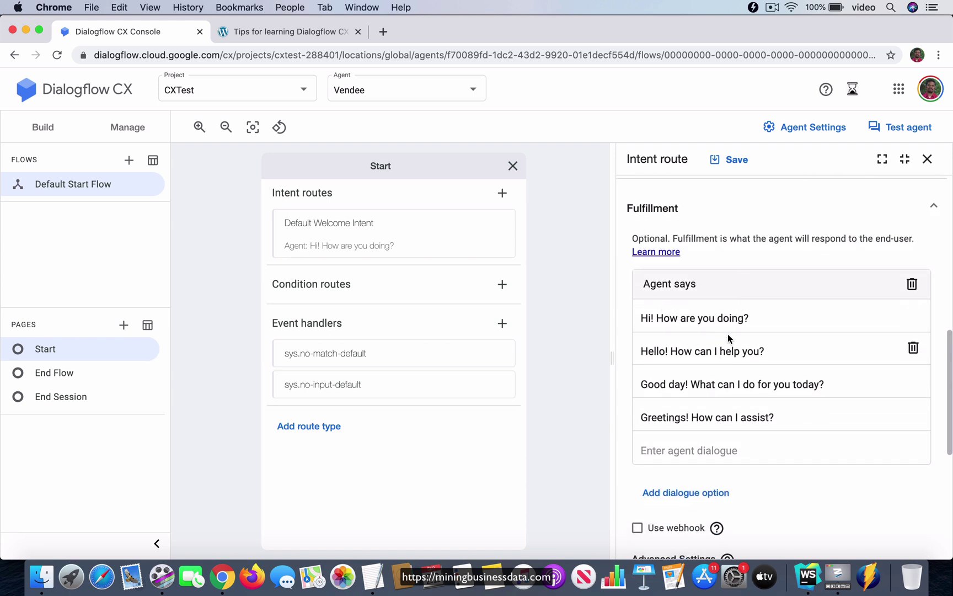
{"action": "scroll", "coordinate": [738, 418], "scroll_direction": "down", "scroll_amount": 3}
{"action": "scroll", "coordinate": [737, 417], "scroll_direction": "down", "scroll_amount": 2}
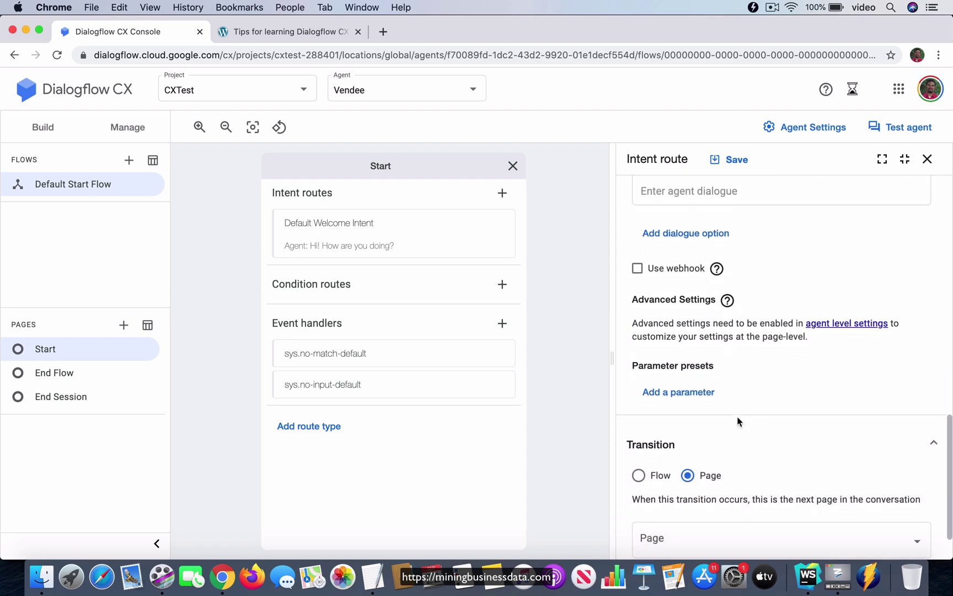
{"action": "scroll", "coordinate": [727, 296], "scroll_direction": "down", "scroll_amount": 2}
{"action": "scroll", "coordinate": [772, 398], "scroll_direction": "up", "scroll_amount": 10}
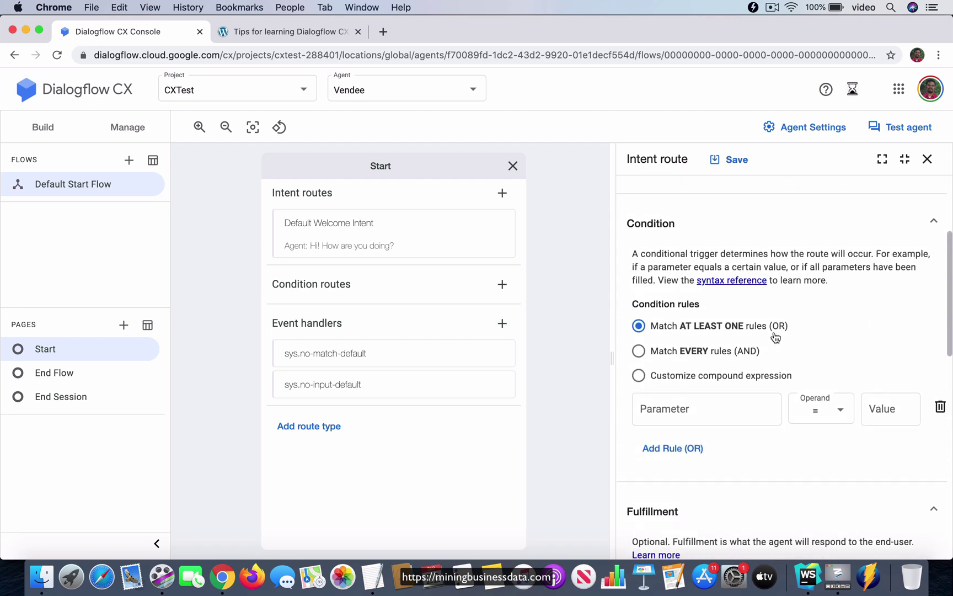
Test the agent in the simulator by sending "hello", check the reply and matched intent, and close the simulator
{"action": "left_click", "coordinate": [906, 134]}
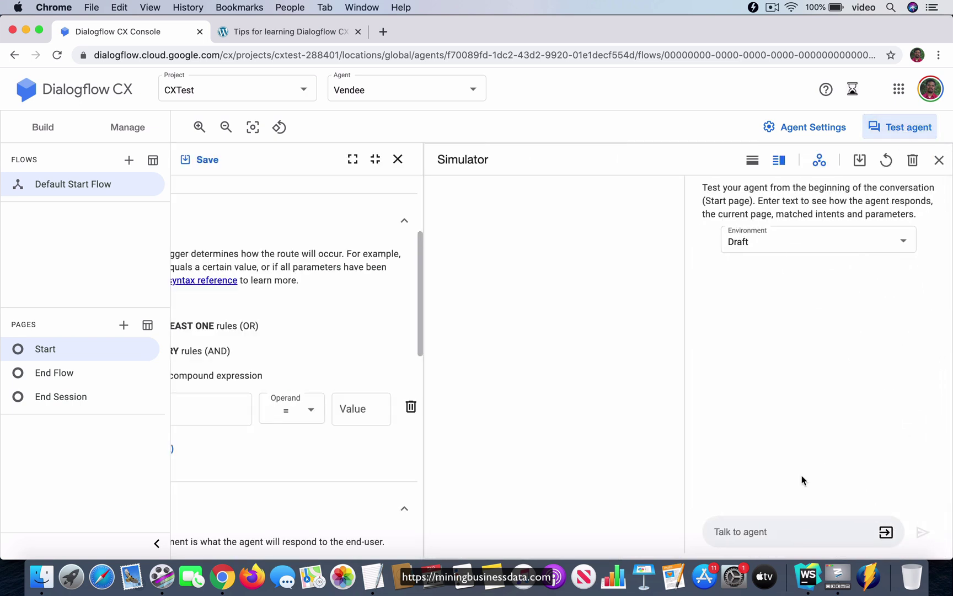
{"action": "left_click", "coordinate": [765, 532]}
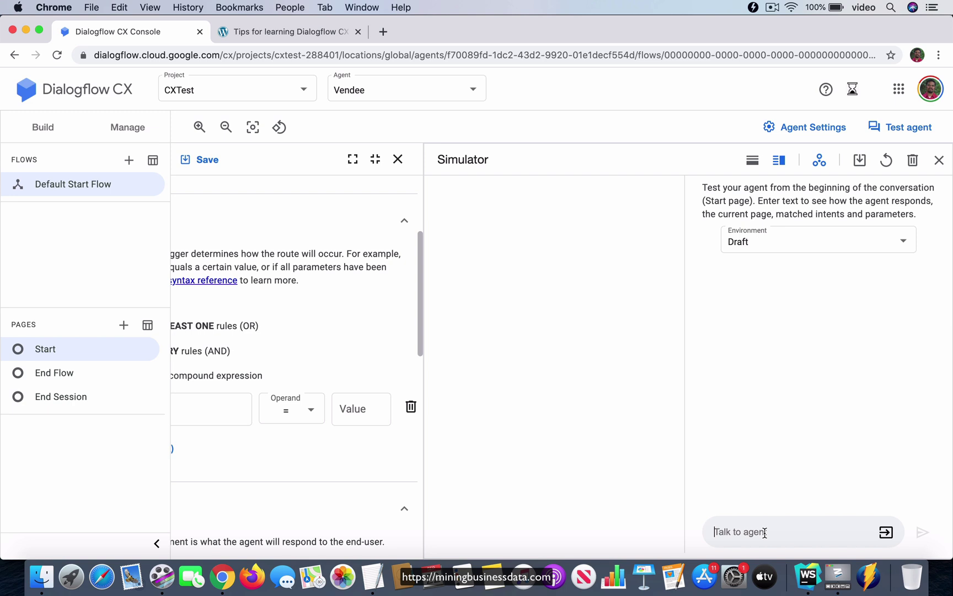
{"action": "type", "text": "hello"}
{"action": "key", "text": "Return"}
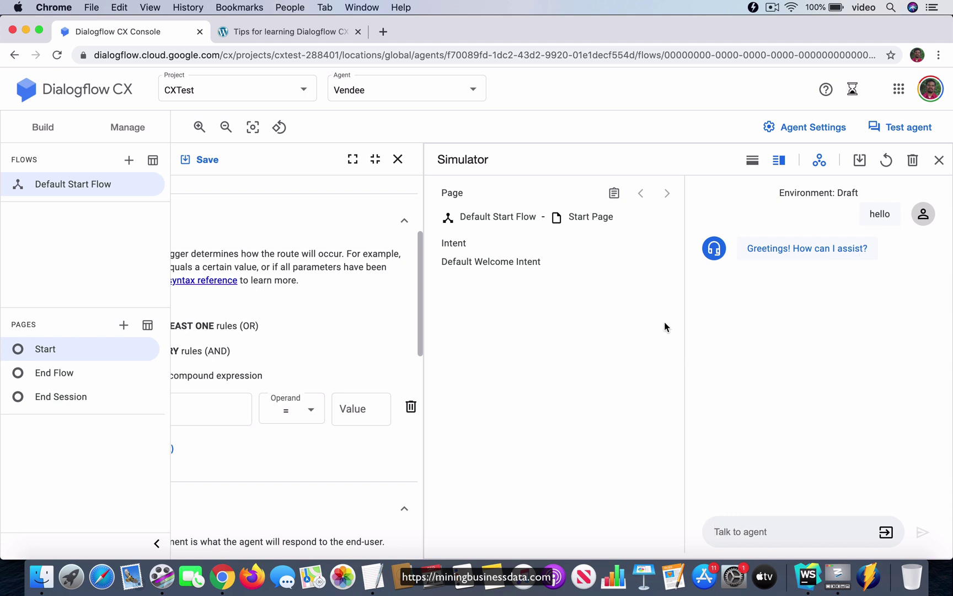
{"action": "left_click", "coordinate": [940, 161]}
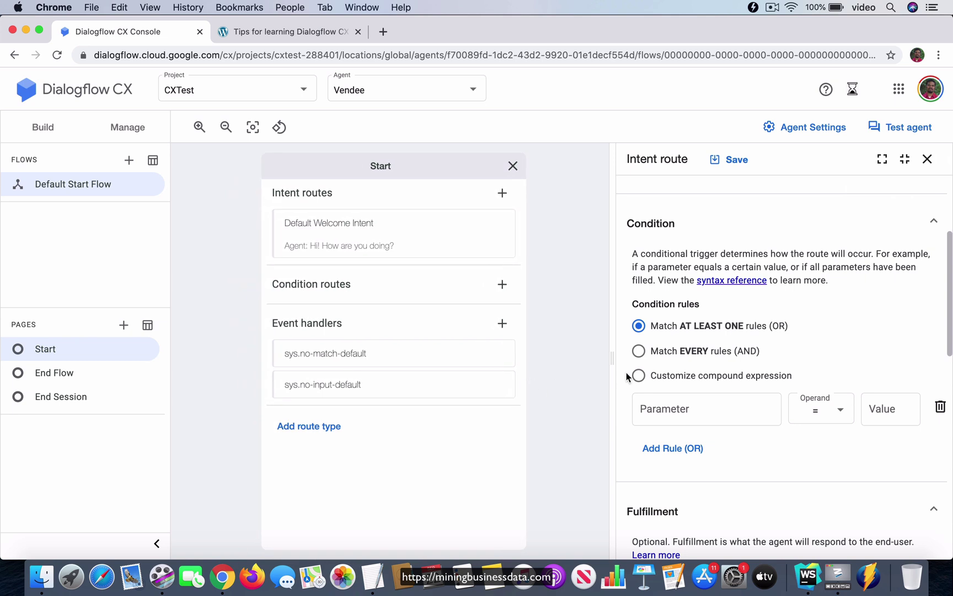